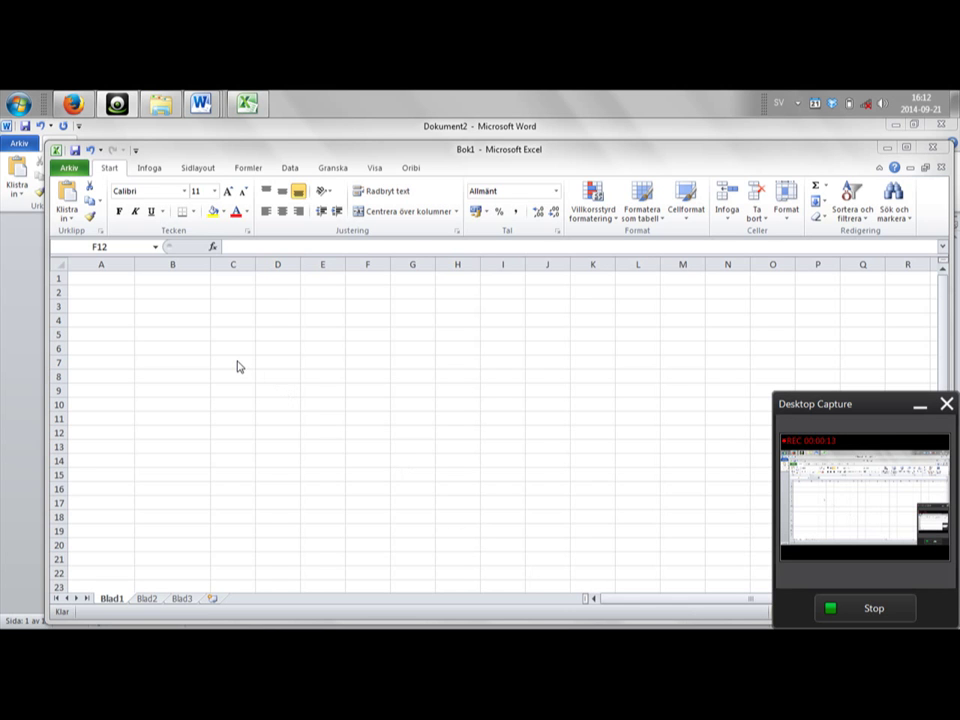
Step: Enter the headers 'Tid (sekunder)' in A1 and 'Temperatur (Celsiusgrader)' in B1
click(155, 294)
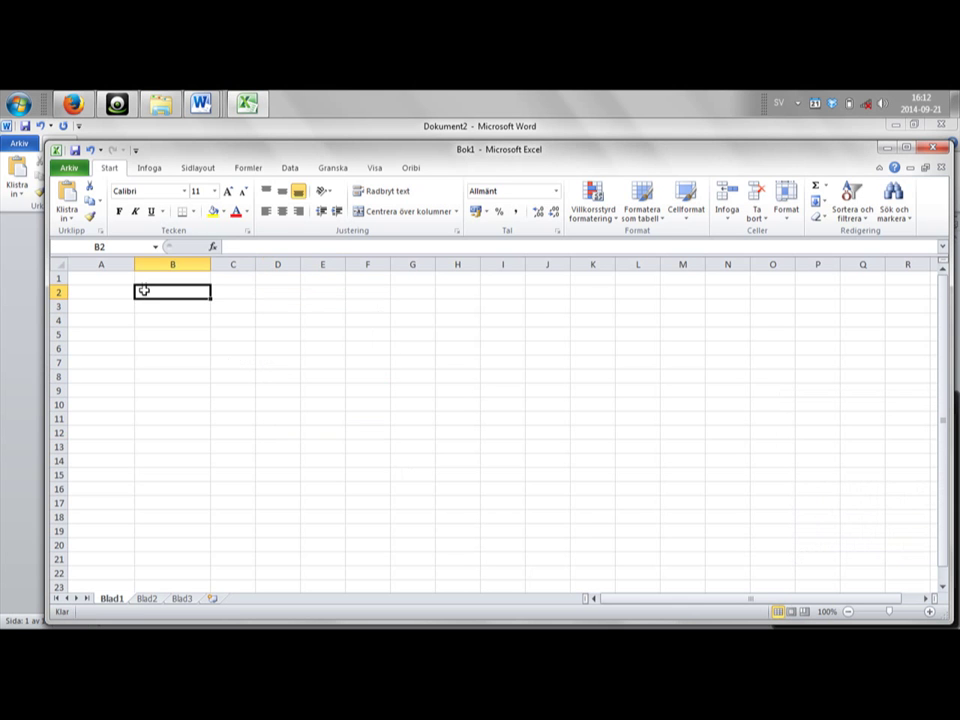
click(116, 280)
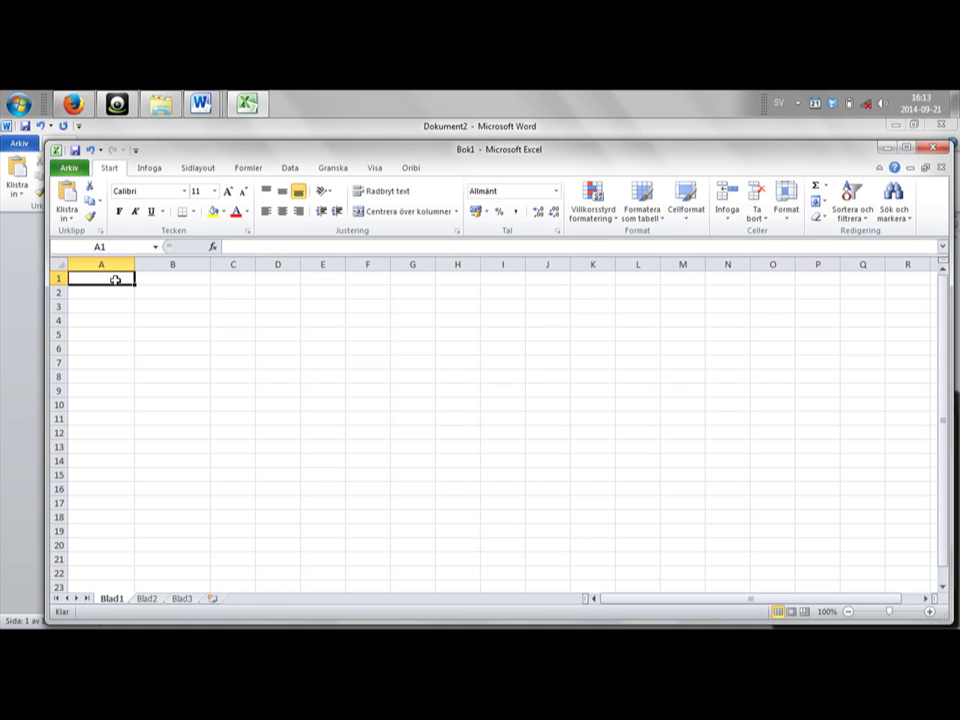
text(Tid (sekunder)
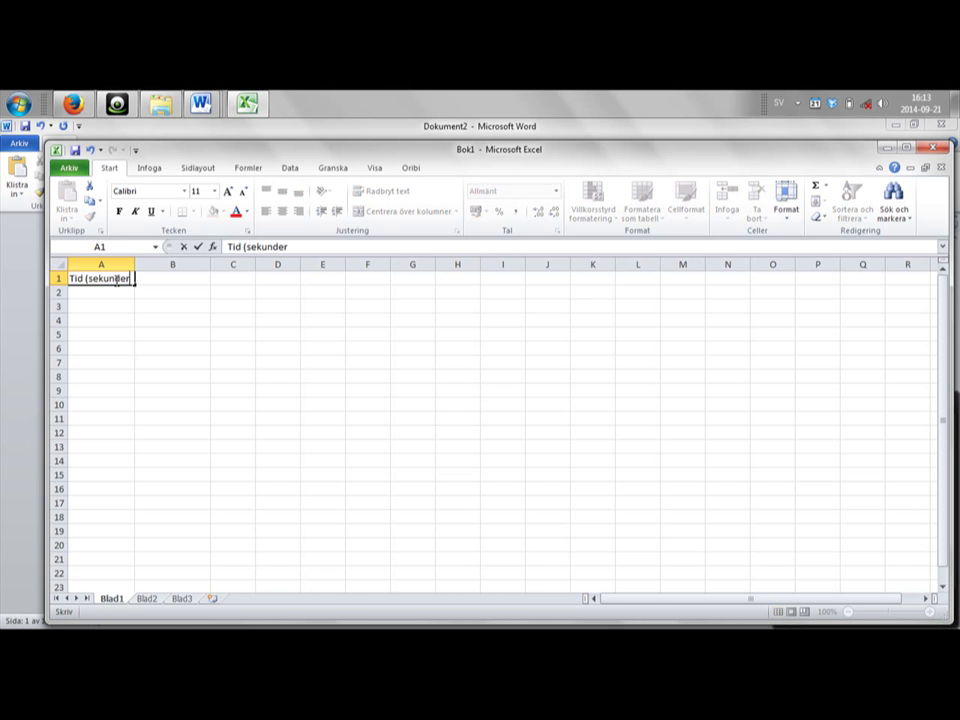
text())
key(Tab)
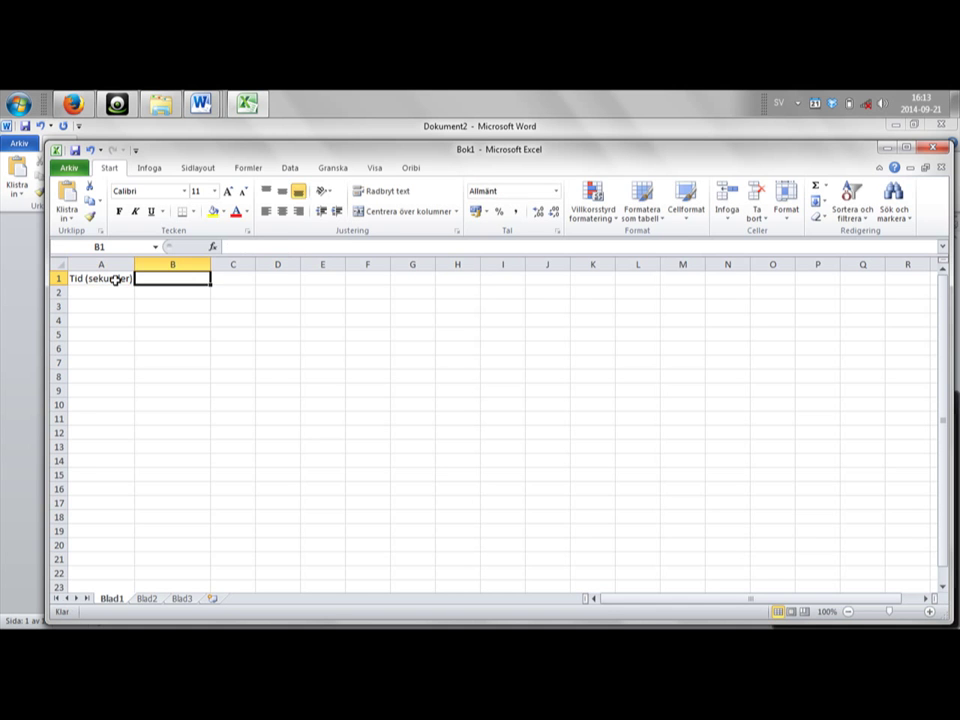
text(Temperatur ()
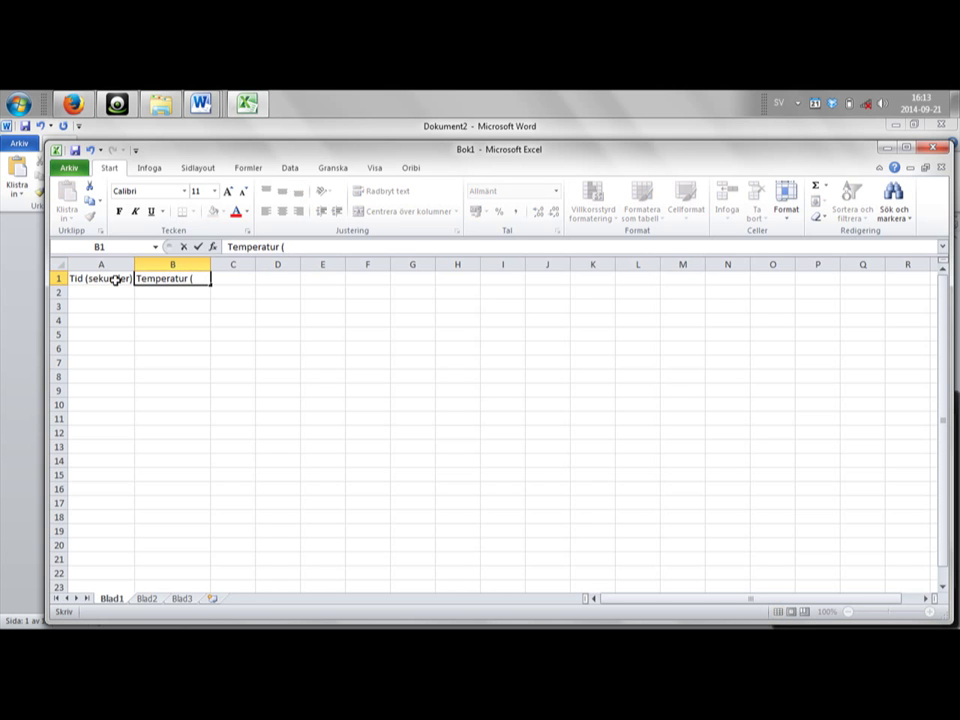
text(Celsiusgrader)
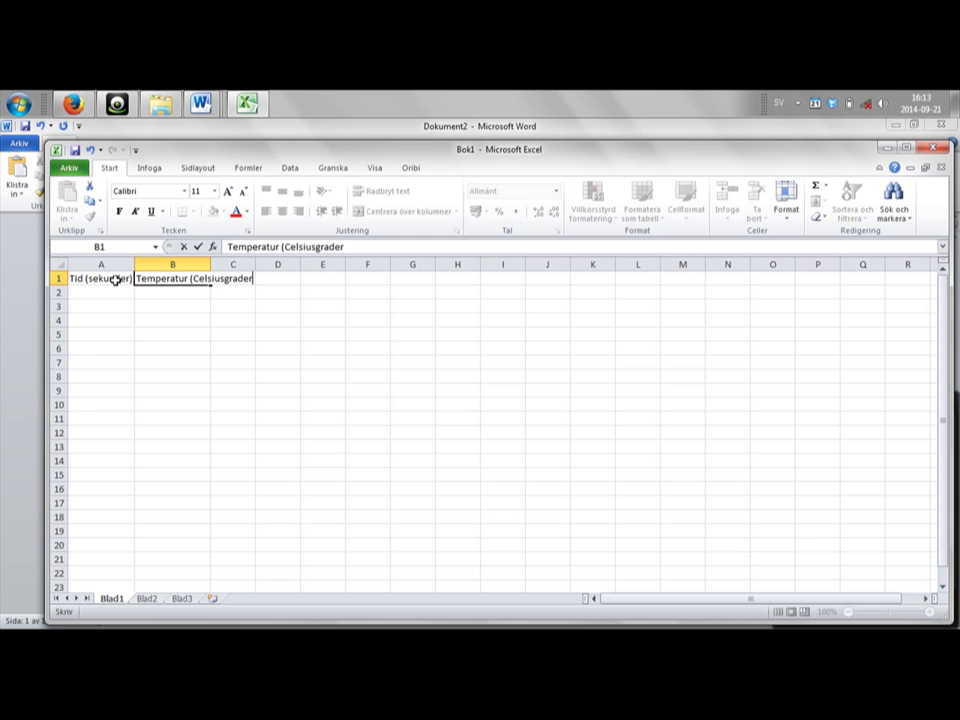
text())
key(Return)
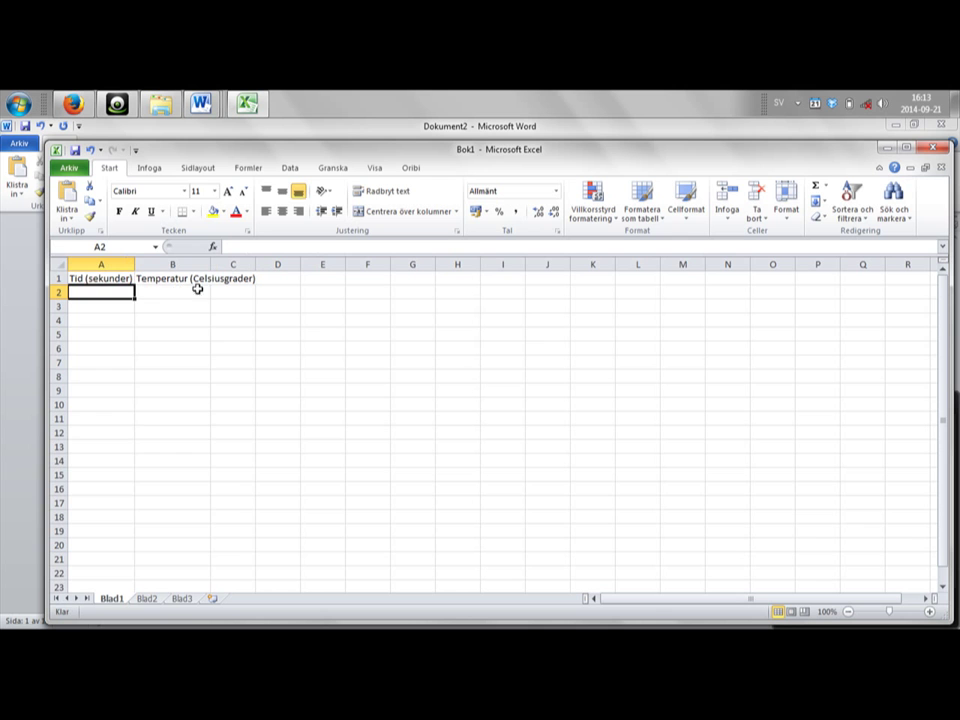
Step: Widen column B so the 'Temperatur (Celsiusgrader)' header fits
click(174, 264)
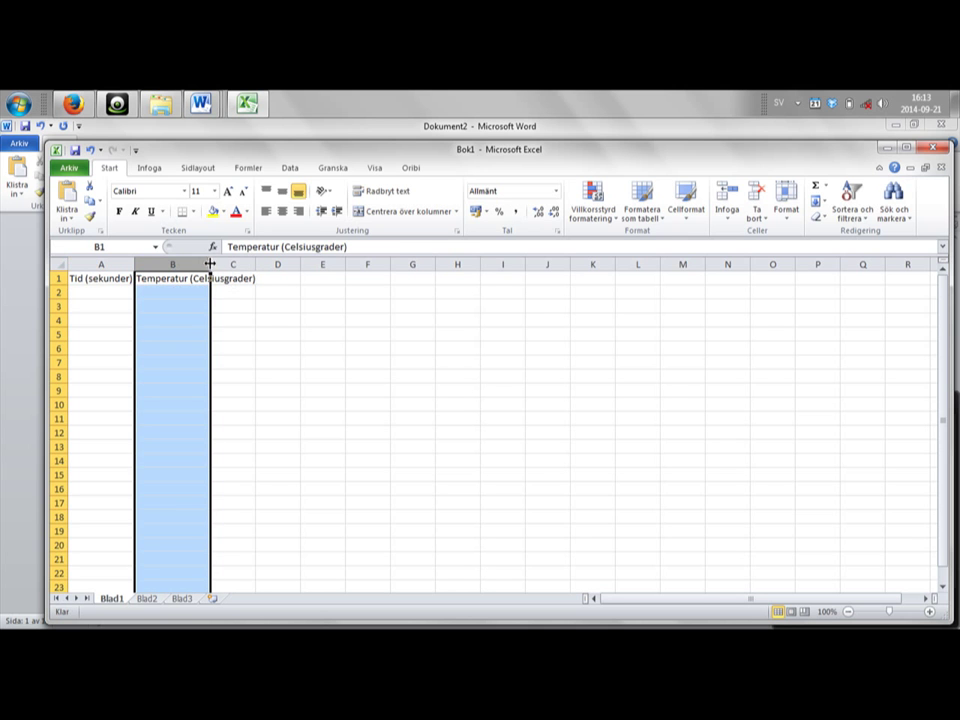
drag(210, 264, 261, 264)
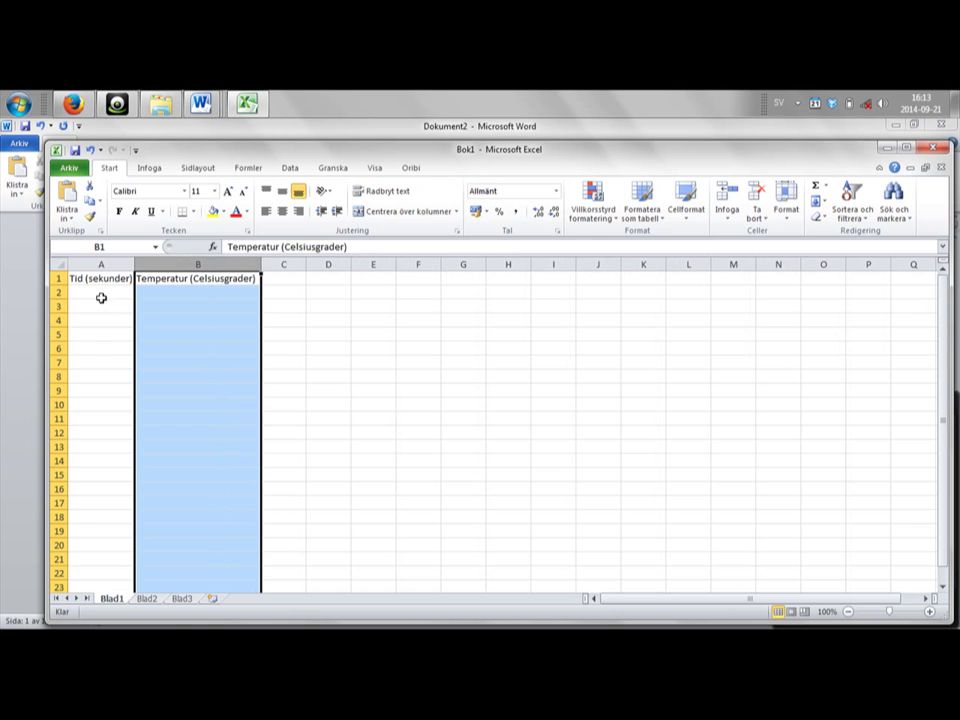
click(101, 292)
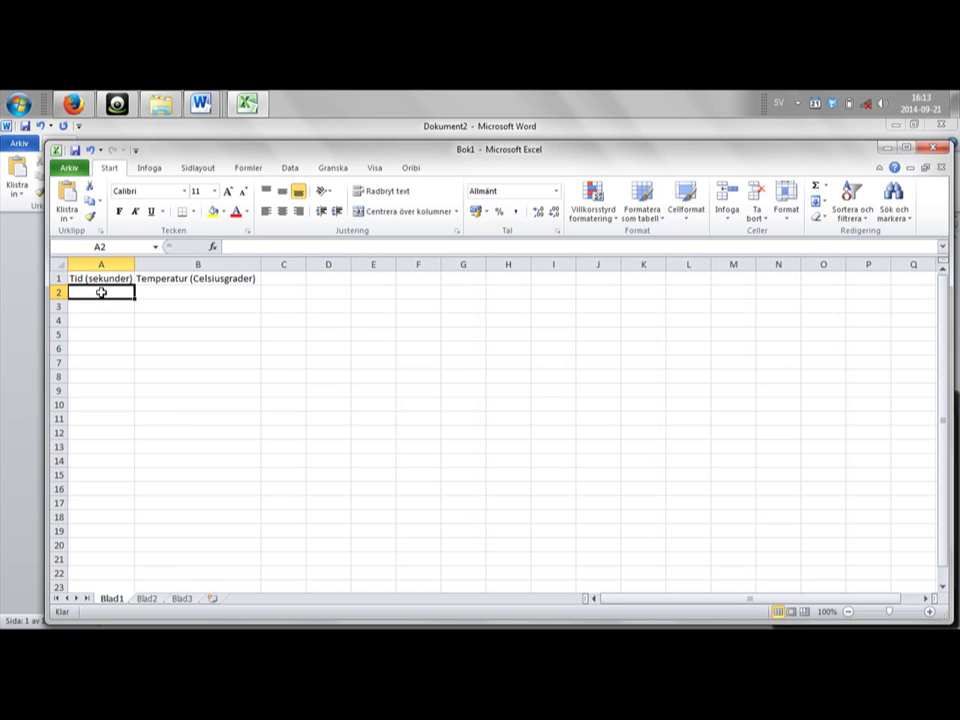
Step: Enter 0 and 30 in A2:A3 and fill the series down to 360 in A14
text(0)
key(Return)
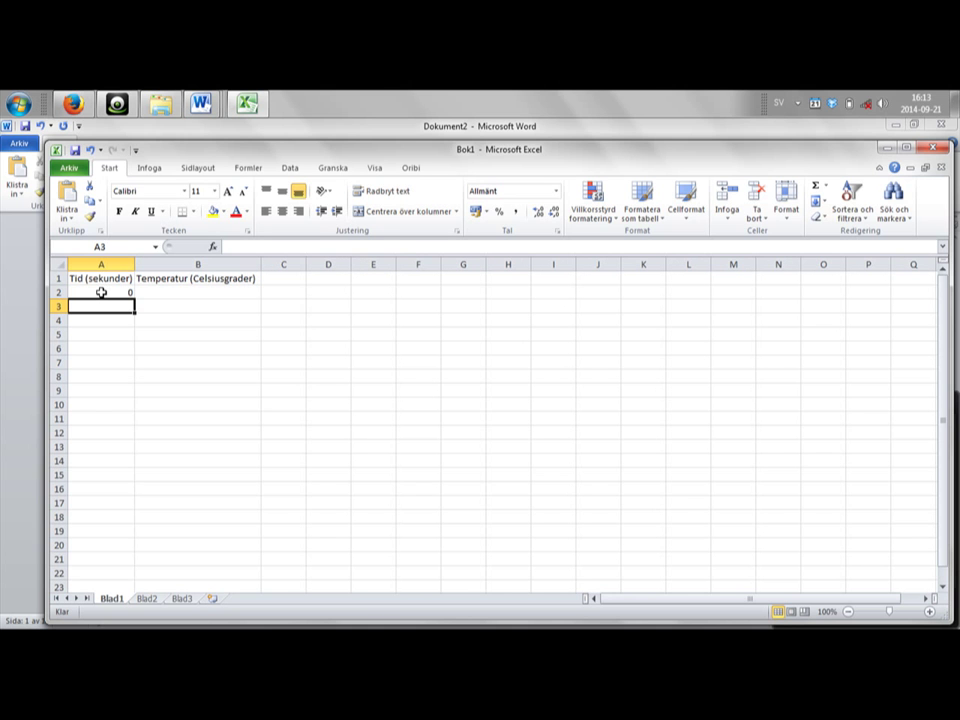
text(30)
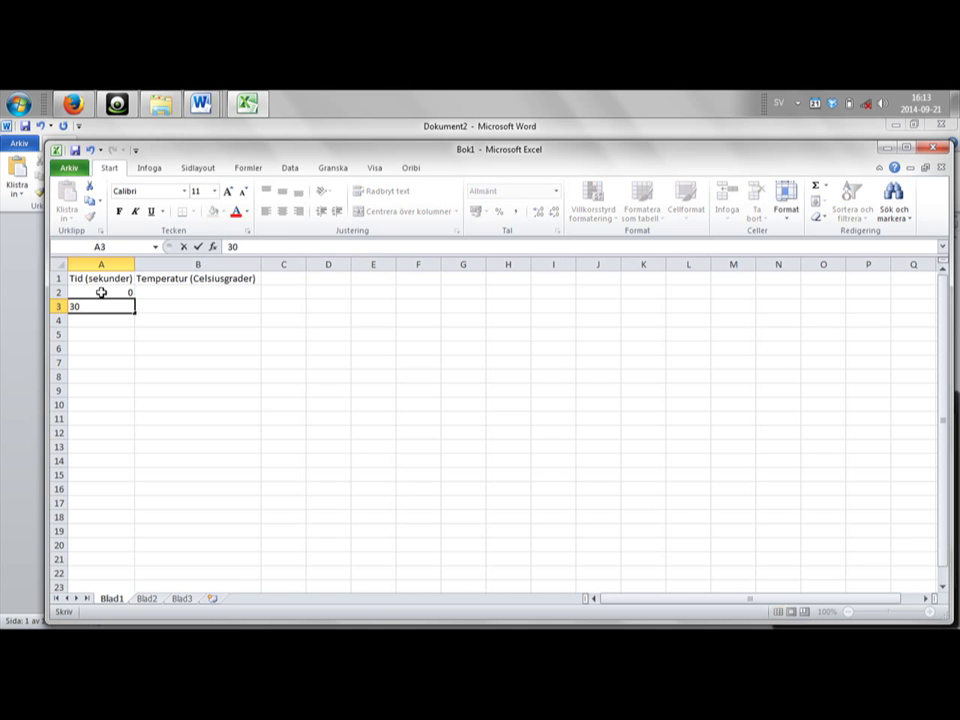
key(Return)
drag(101, 292, 102, 305)
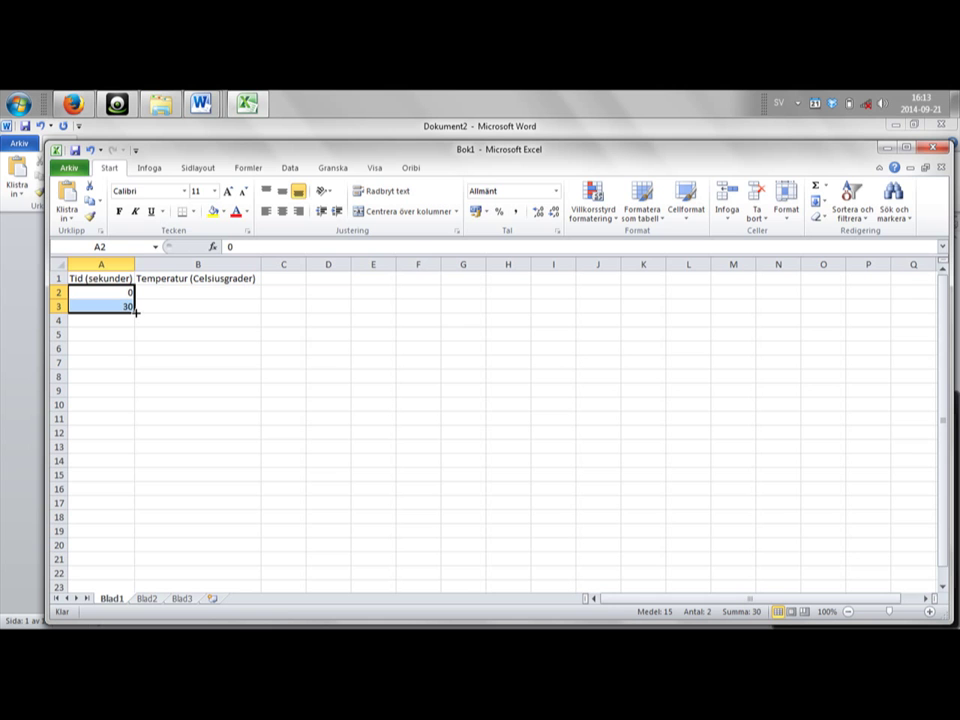
drag(135, 312, 130, 465)
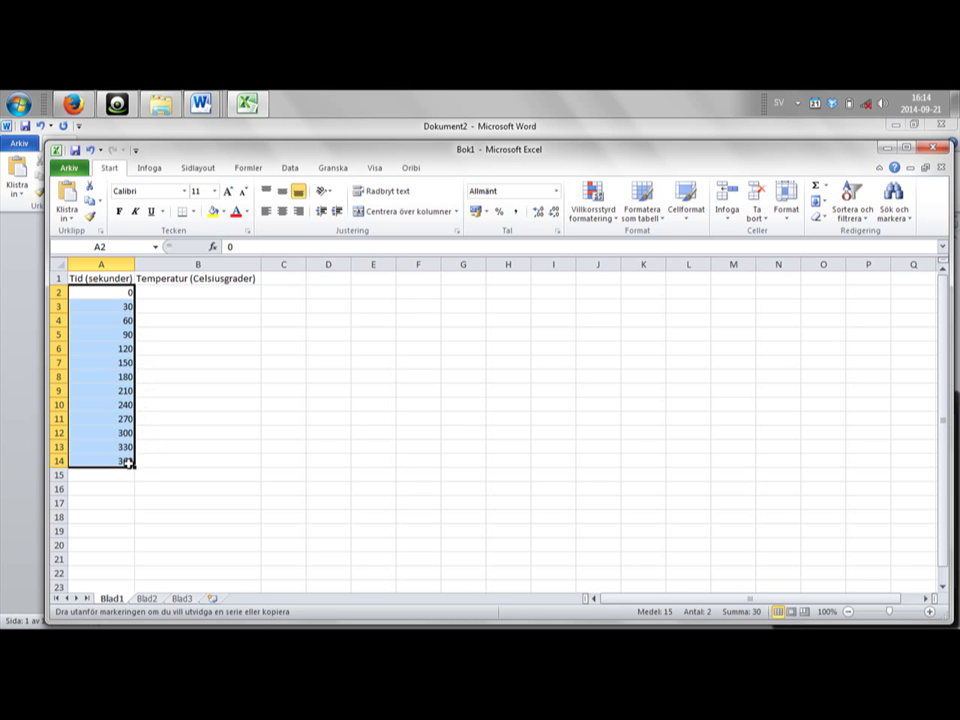
click(164, 290)
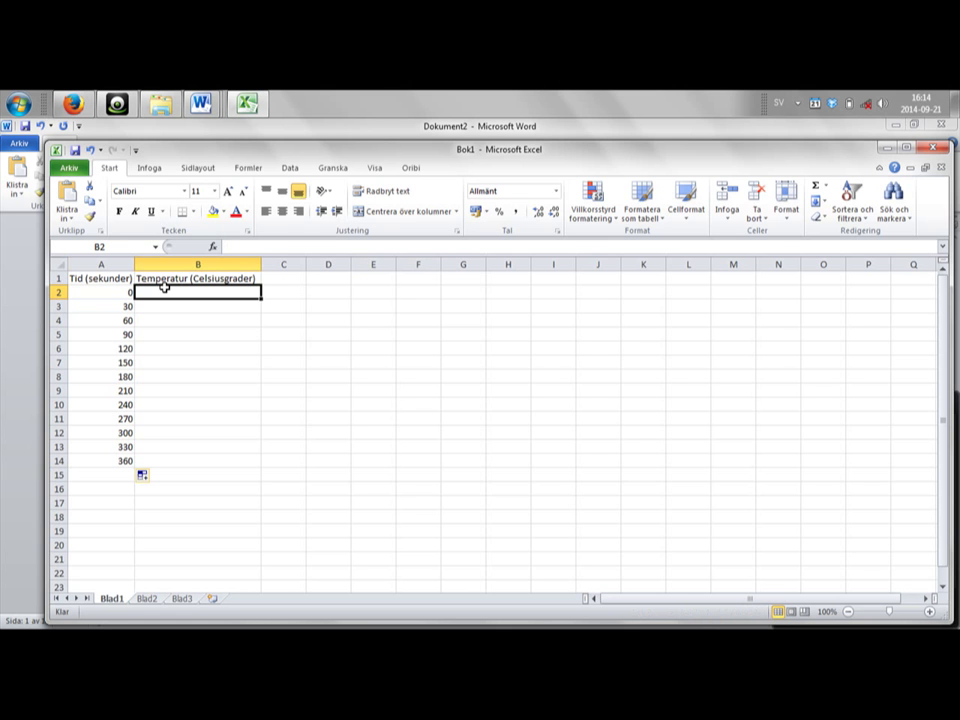
Step: Enter temperatures 5, 15, 25, 35, 45, 55 and 65 in B2:B8
text(5)
key(Return)
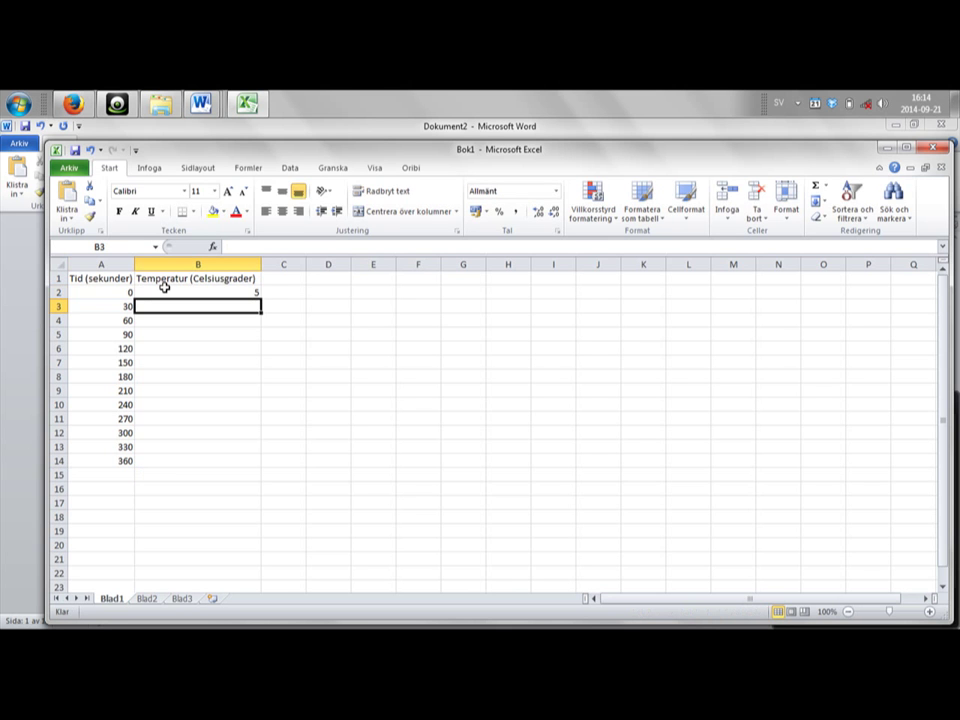
text(15)
key(Return)
text(25)
key(Return)
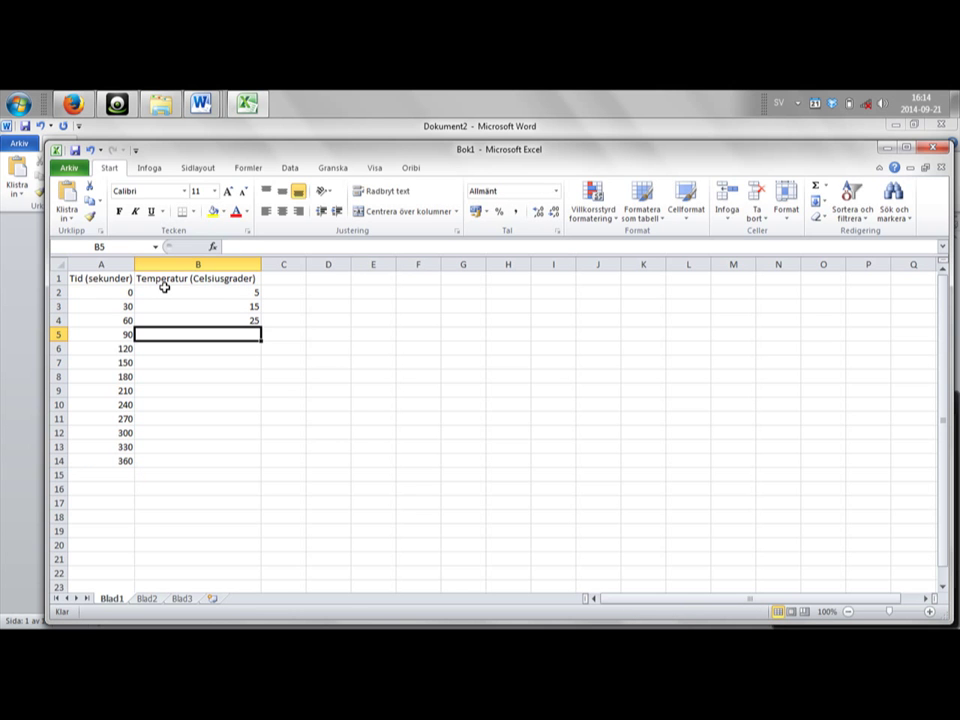
text(35)
key(Return)
text(45)
key(Return)
text(55)
key(Return)
text(65)
key(Return)
Step: Enter temperatures 75, 85, 95, 98, 100 and 100 in B9:B14
text(75)
key(Return)
text(8)
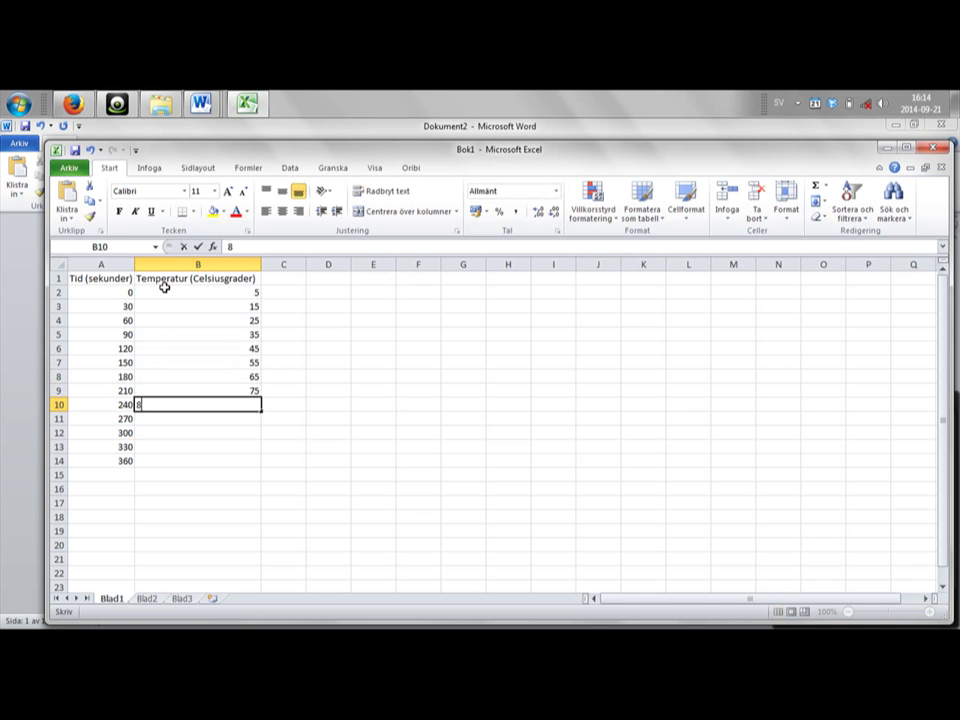
text(5)
key(Return)
text(95)
key(Return)
text(98)
key(Return)
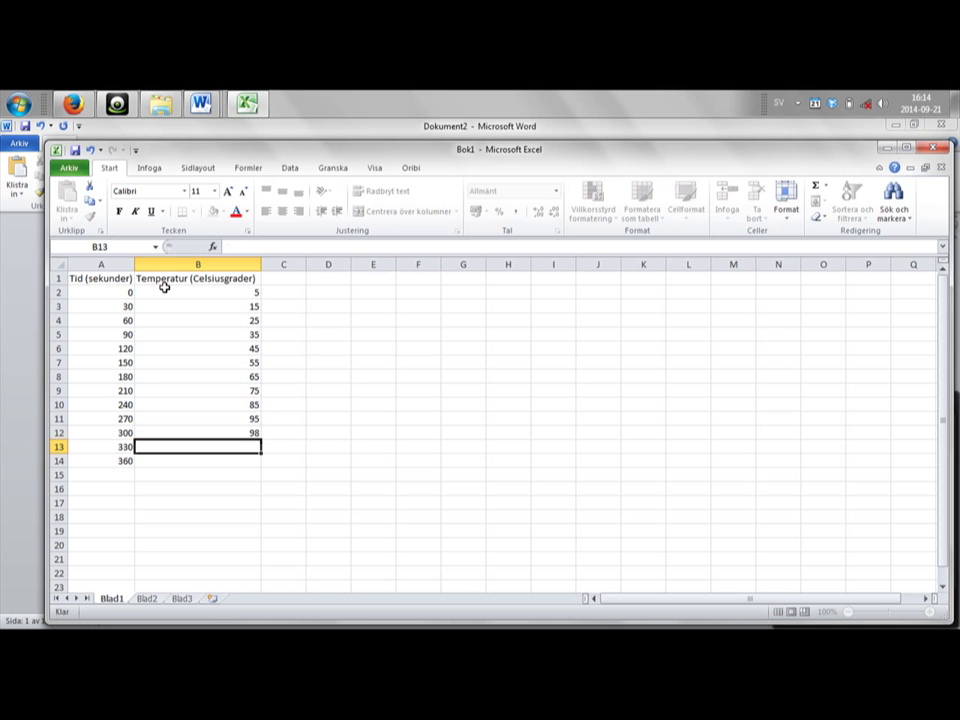
text(100)
key(Return)
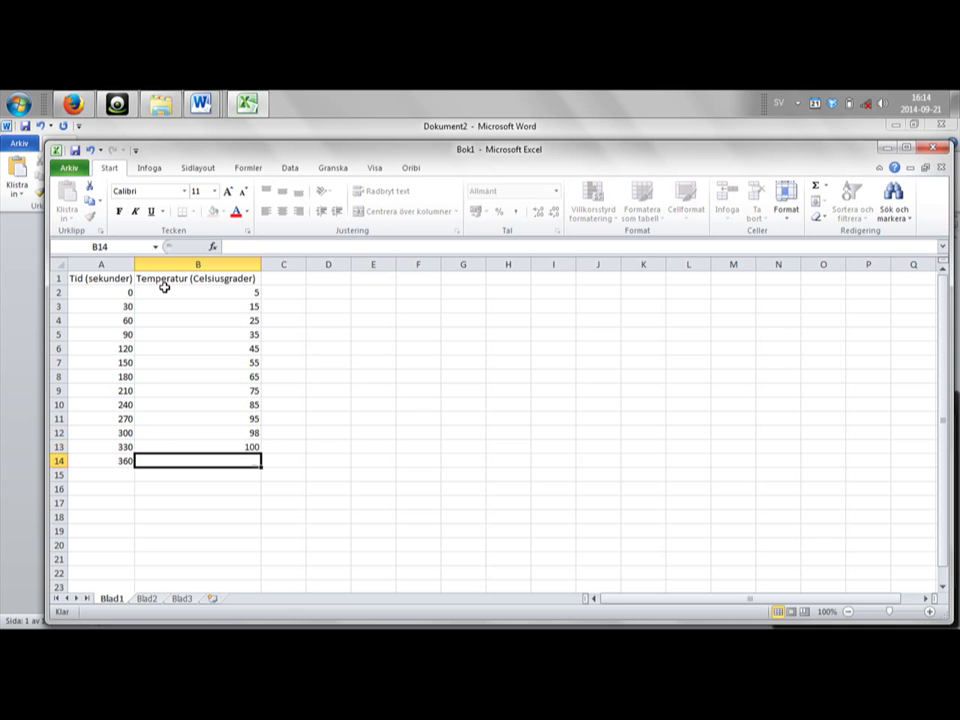
text(100)
key(Return)
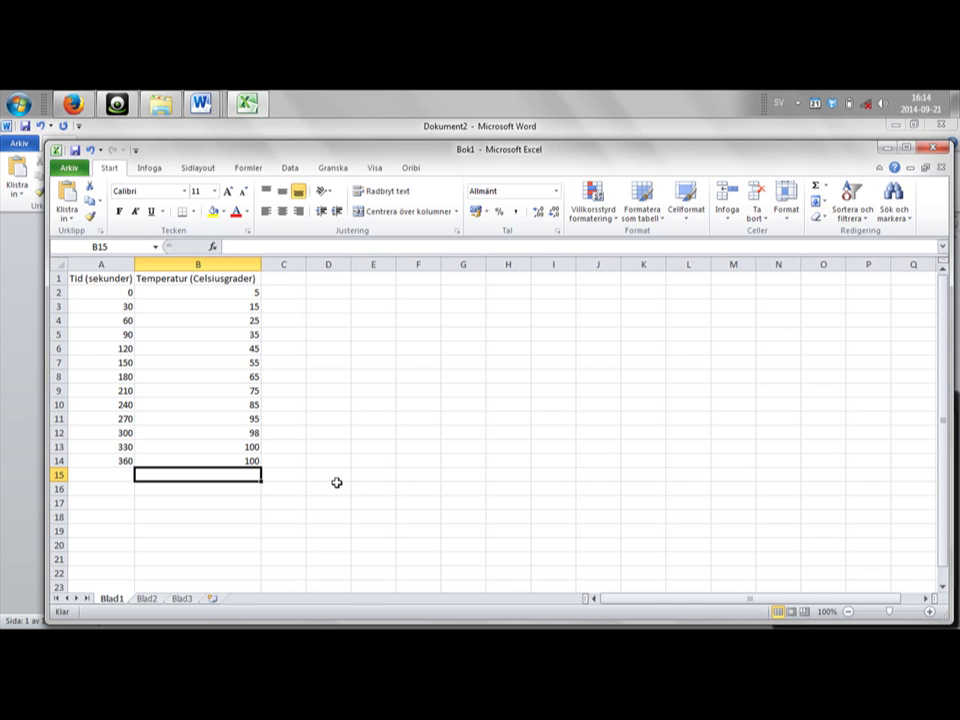
click(223, 459)
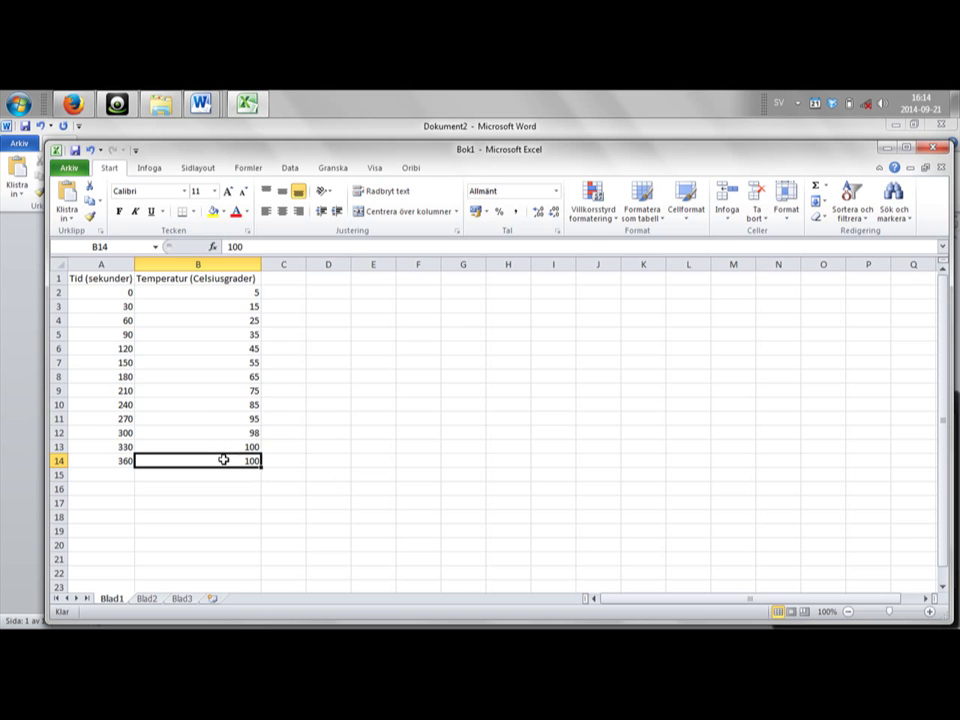
Step: Insert a basic 2D line chart of B1:B14 from the Infoga tab's Linje list
drag(223, 459, 223, 277)
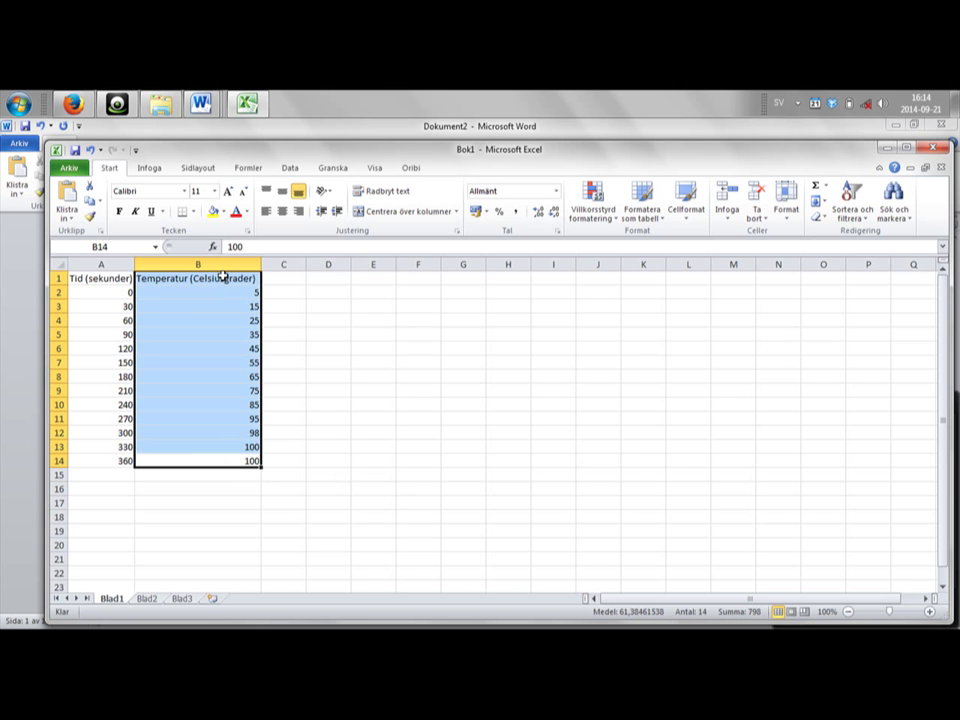
click(148, 168)
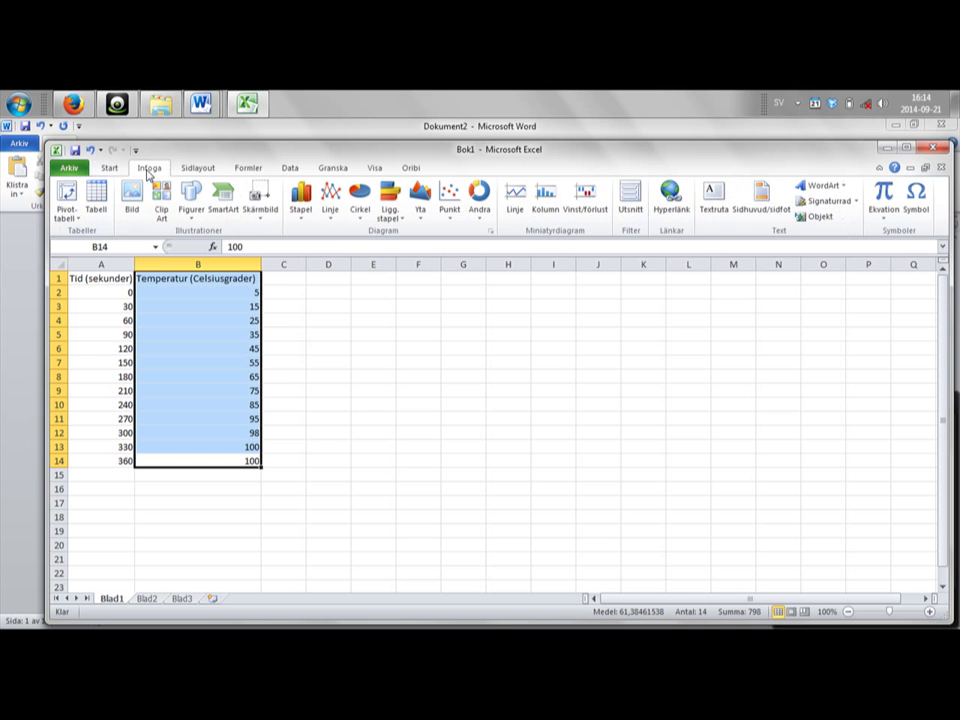
click(333, 205)
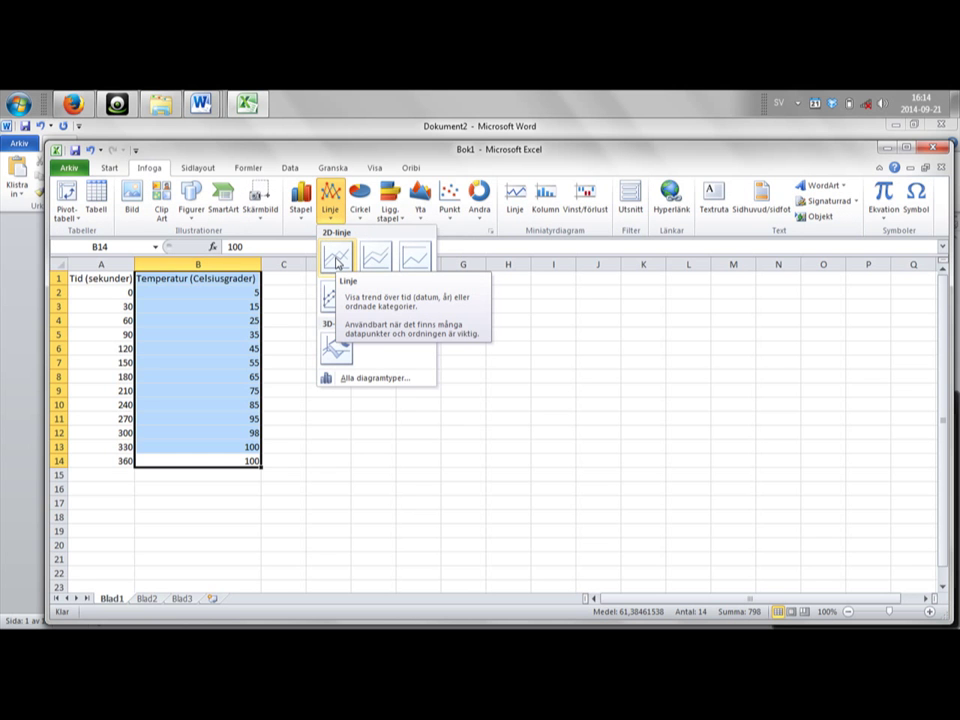
click(337, 260)
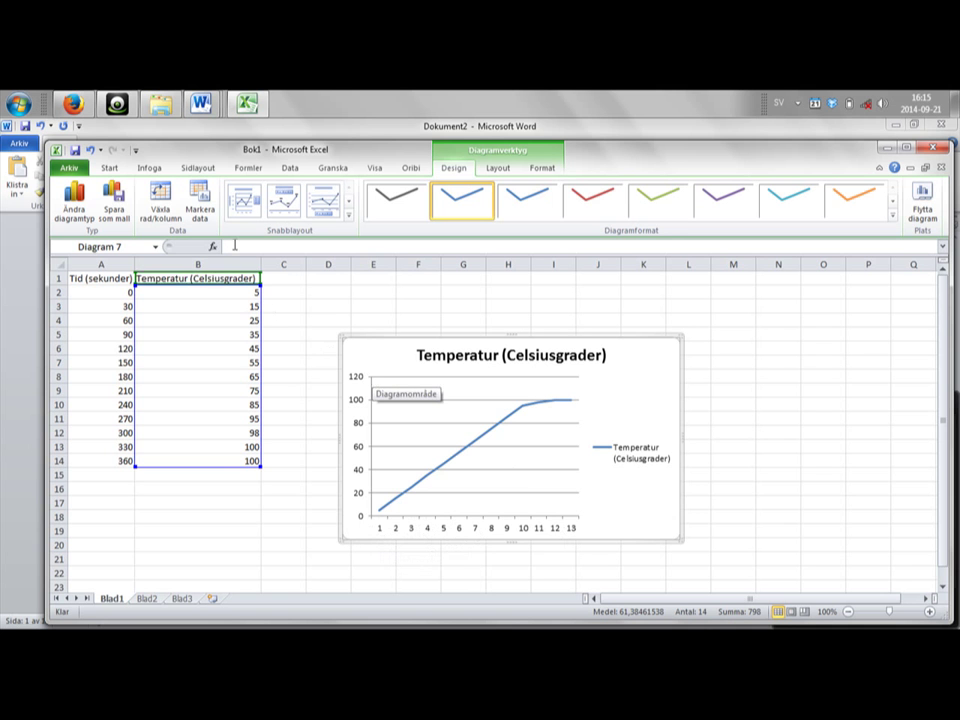
Step: Set the chart's horizontal axis labels to A1:A14 in Markera data
click(199, 200)
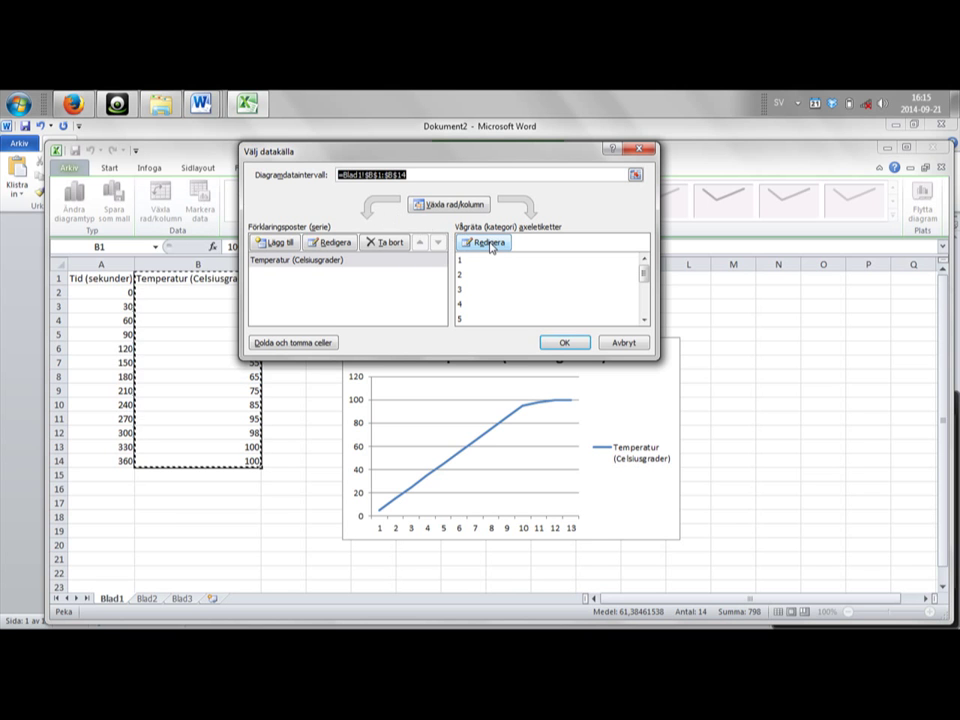
click(490, 244)
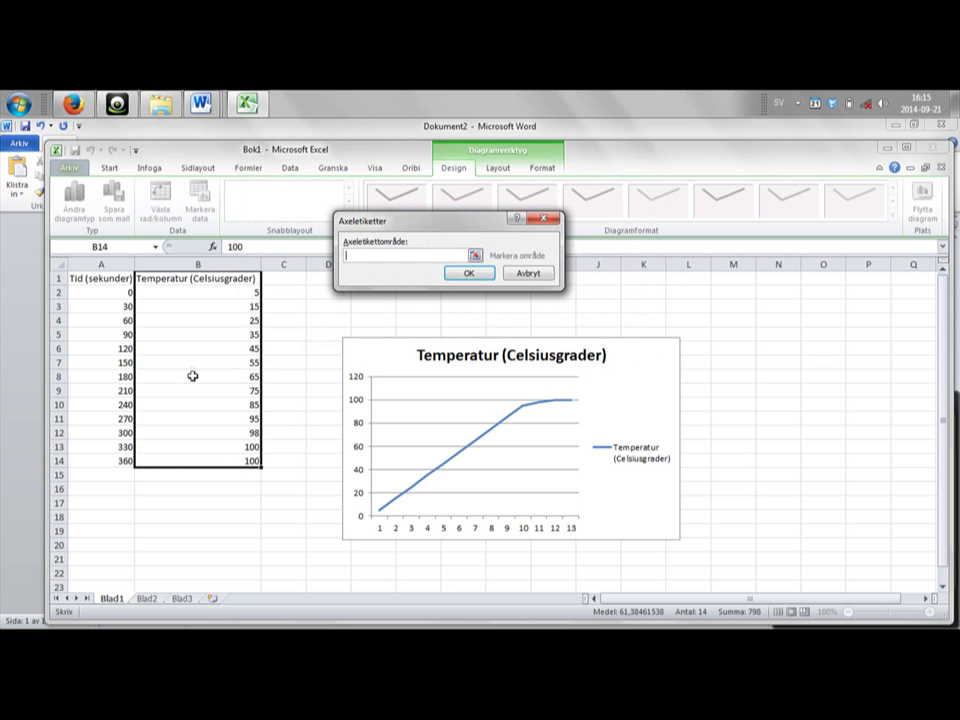
click(112, 460)
drag(112, 460, 104, 272)
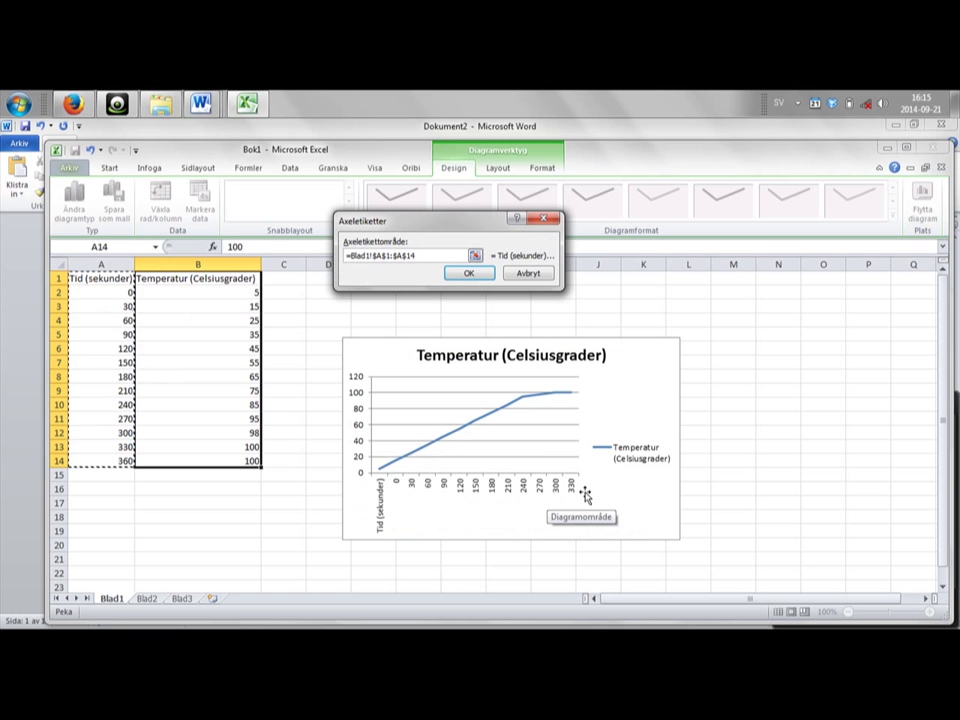
click(469, 272)
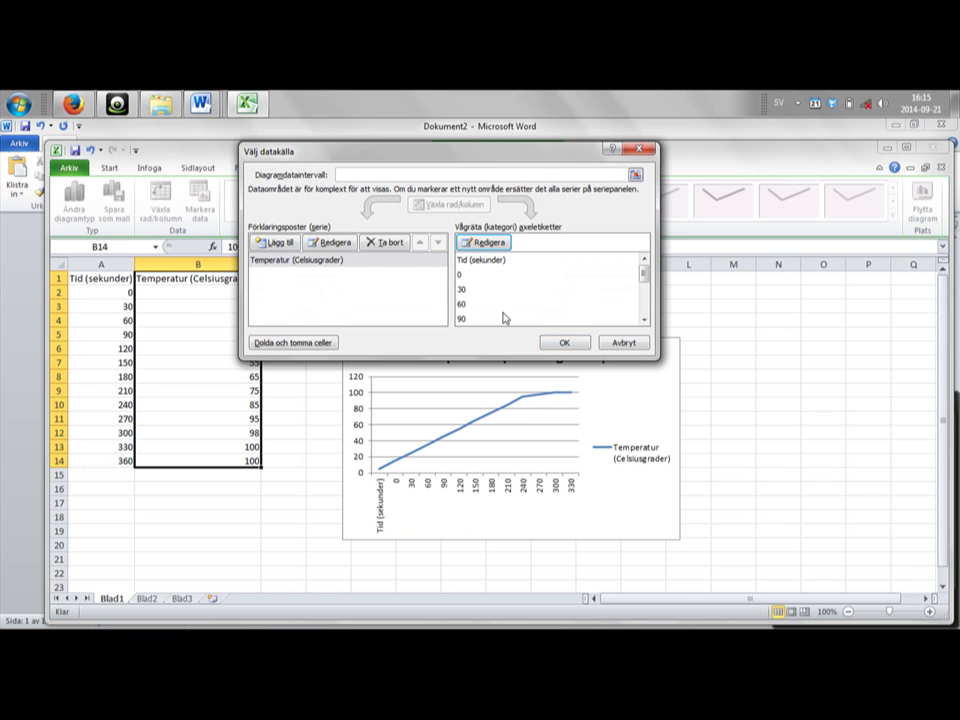
click(563, 343)
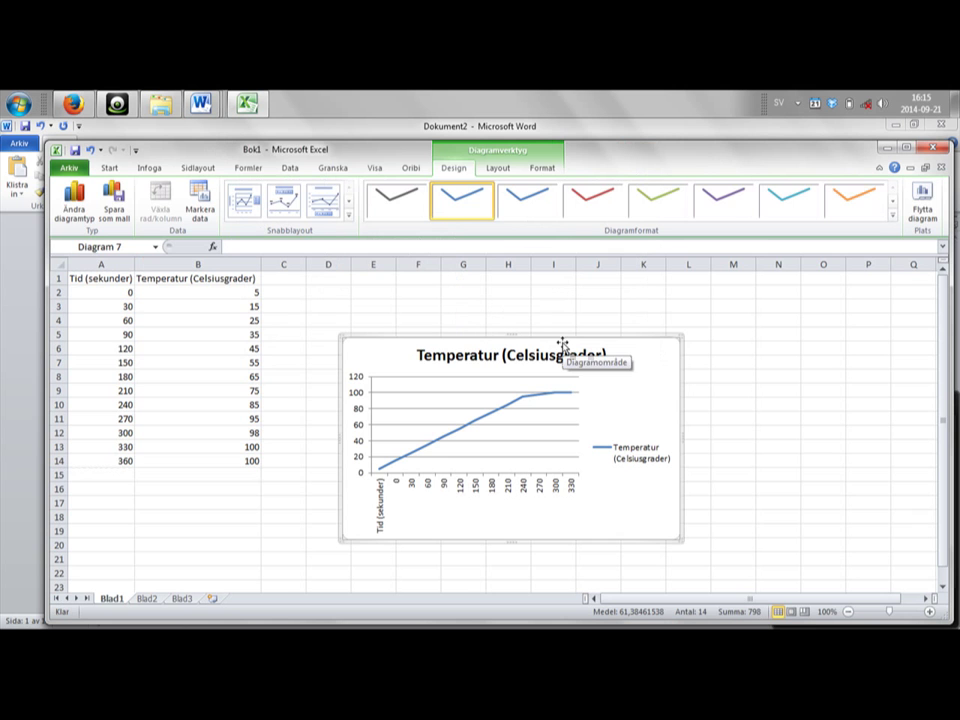
Step: Select the Temperatur (Celsiusgrader) line chart and copy it with Kopiera
click(719, 379)
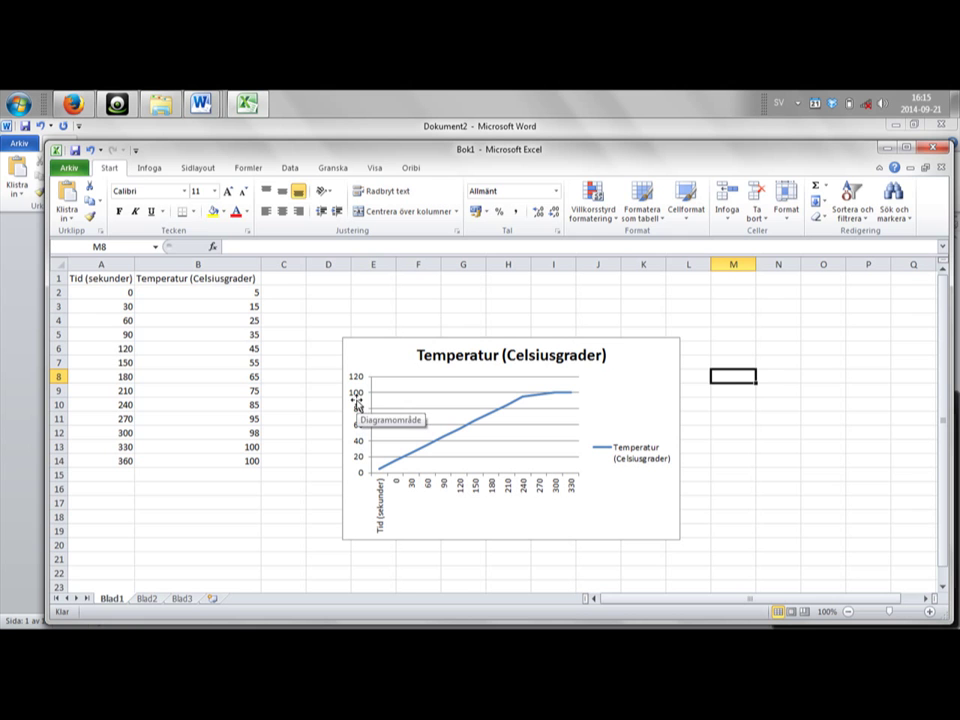
click(713, 361)
click(678, 365)
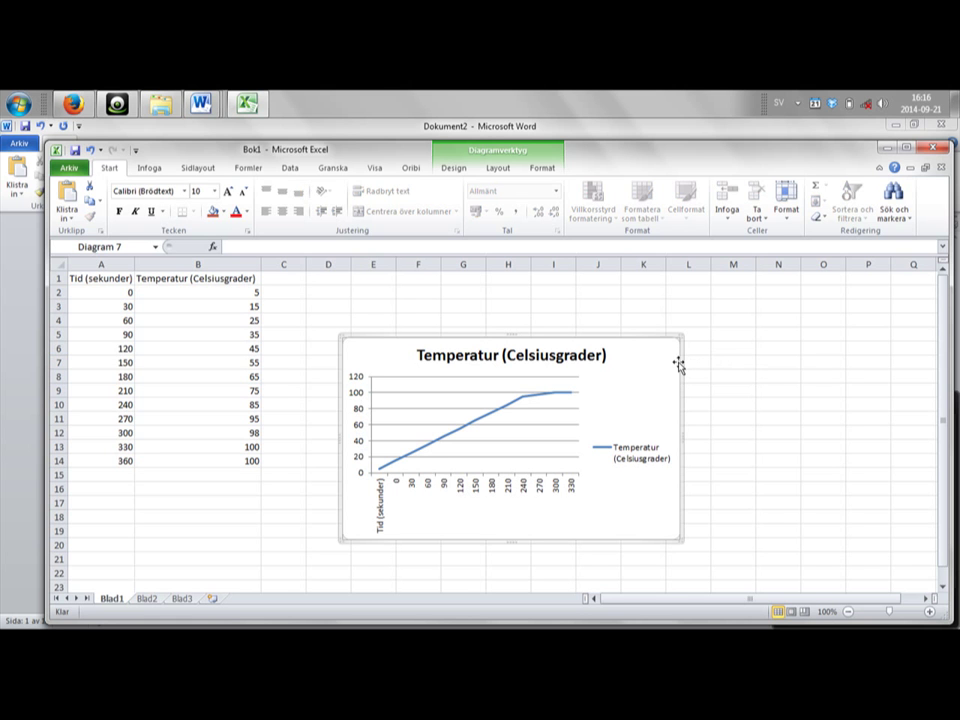
right_click(678, 365)
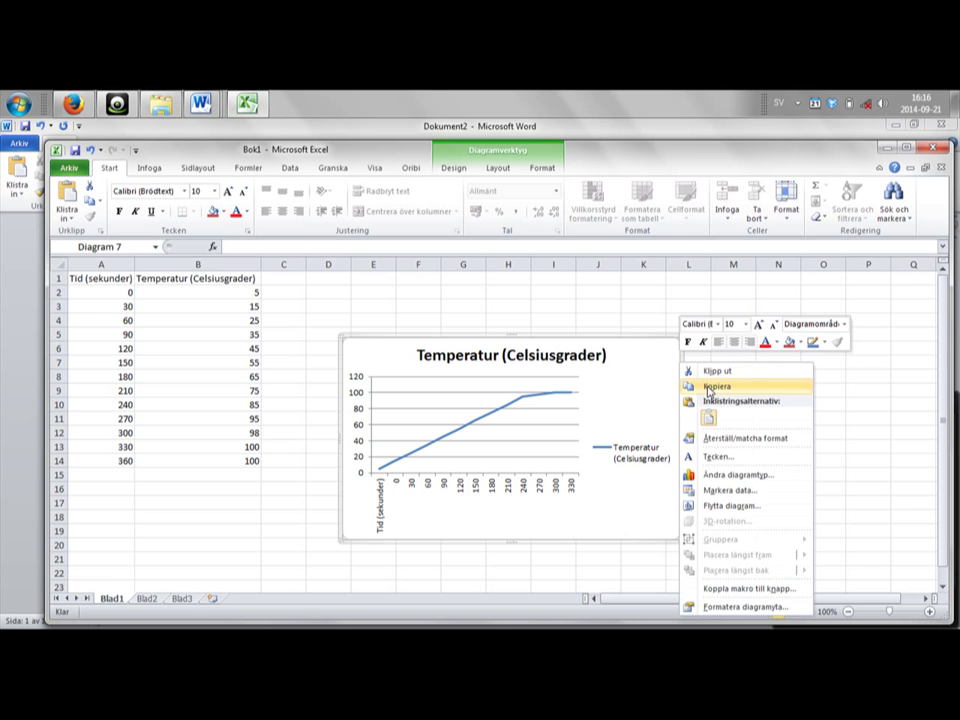
click(708, 388)
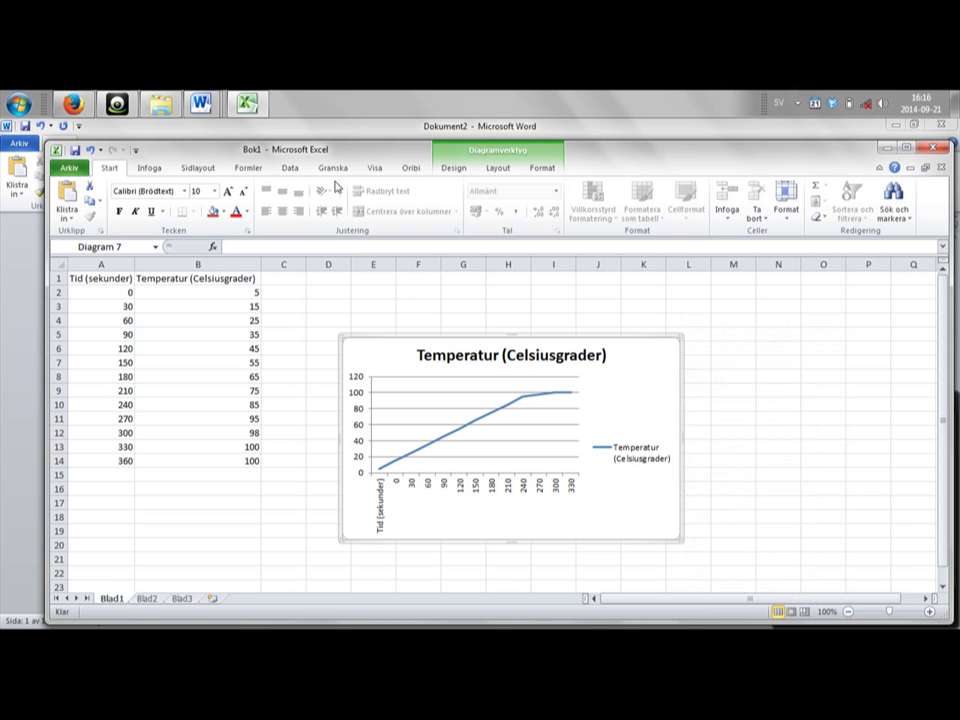
Step: Paste the chart into Word's Dokument2 as a picture, then return to Bok1
click(349, 127)
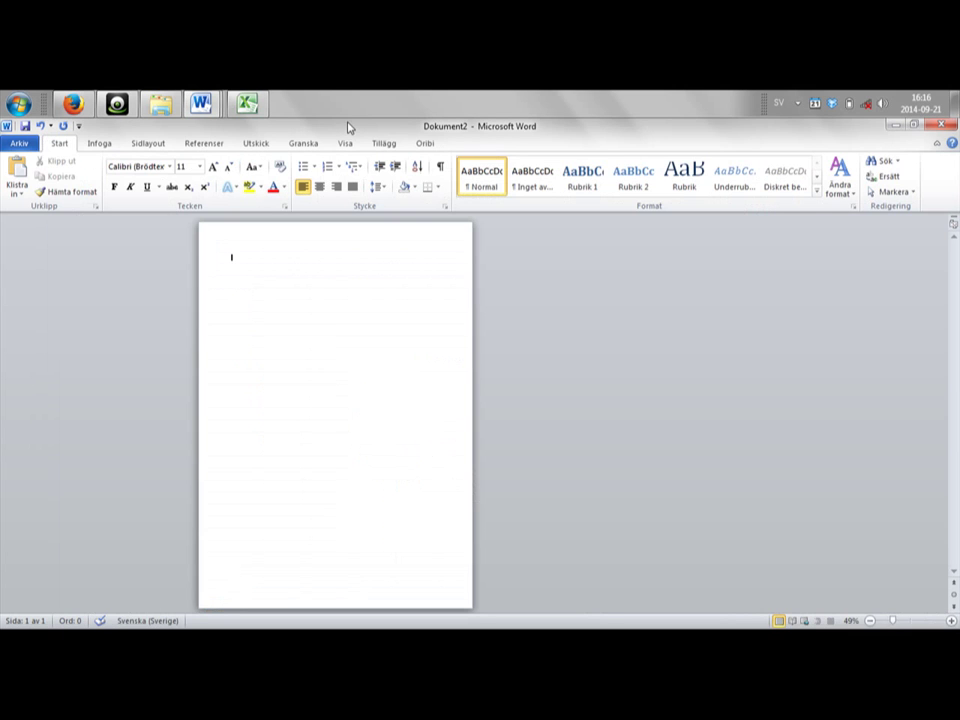
right_click(304, 286)
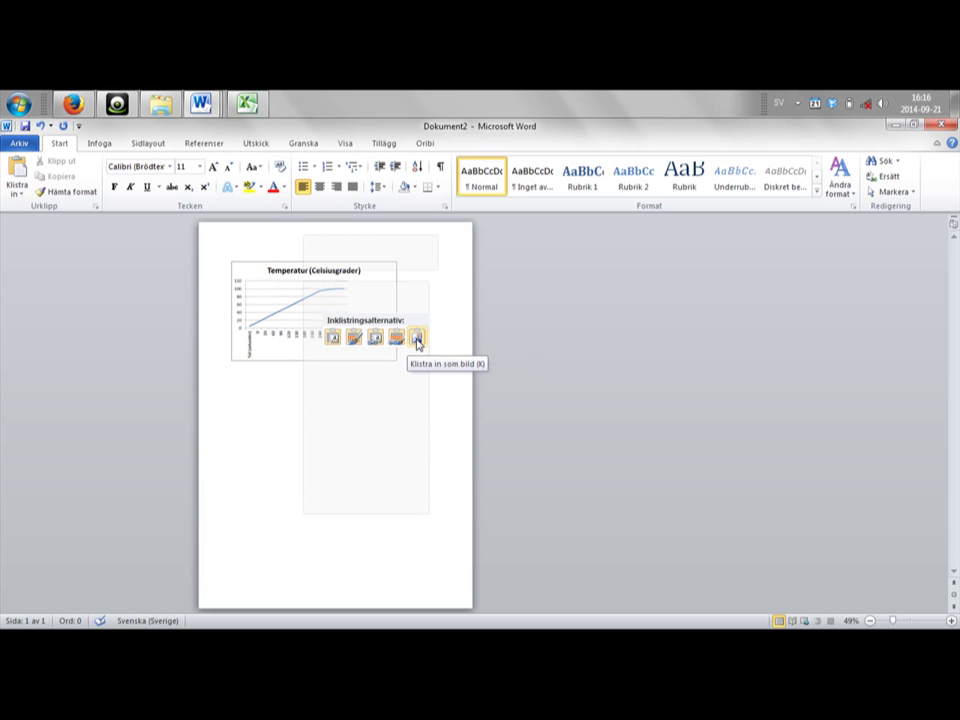
click(418, 340)
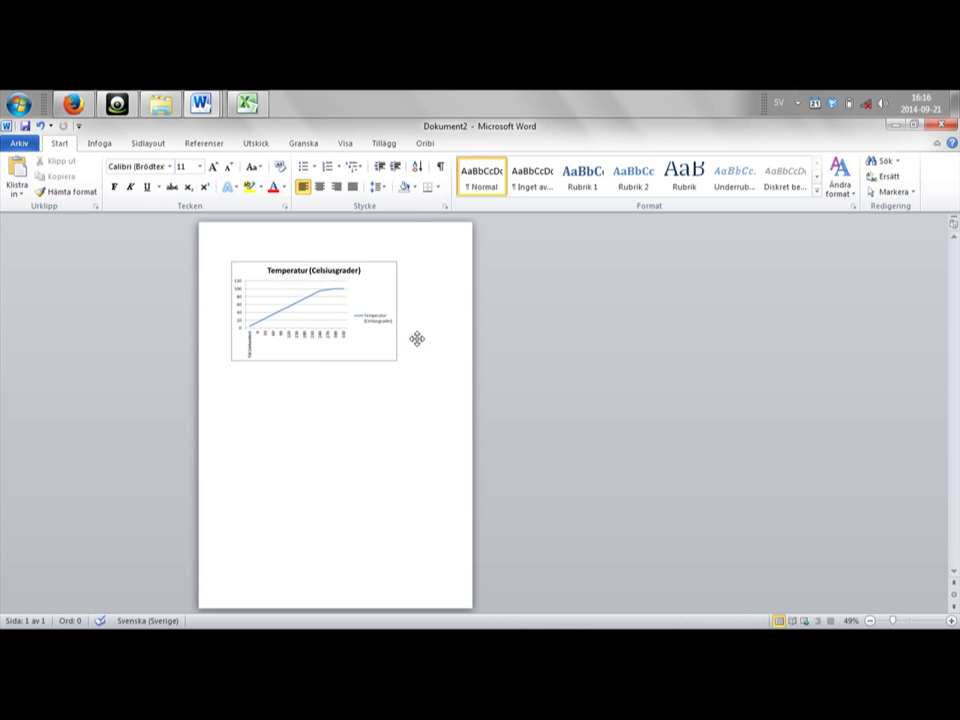
scroll(418, 338, up, 1)
scroll(418, 338, up, 1)
scroll(418, 338, up, 1)
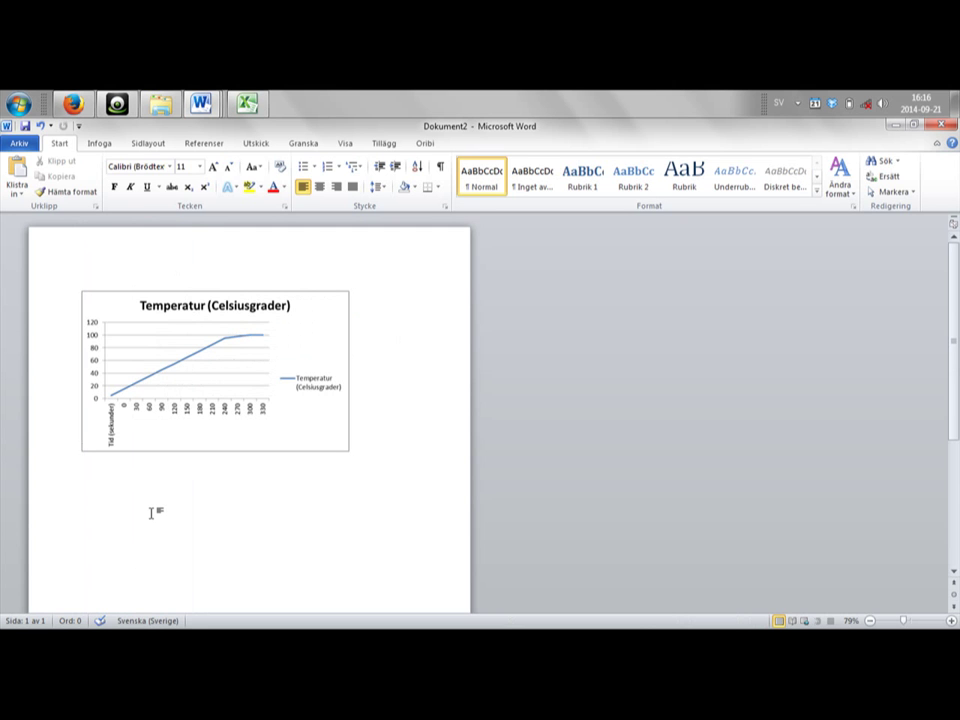
key(alt+Tab)
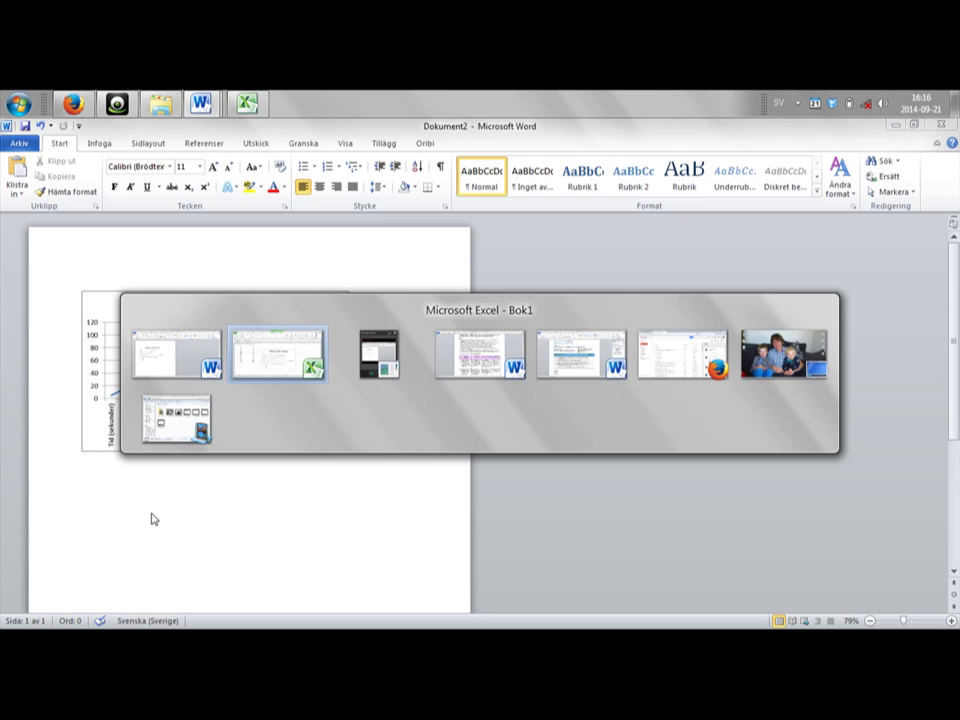
key(alt+Tab)
key(alt+Tab)
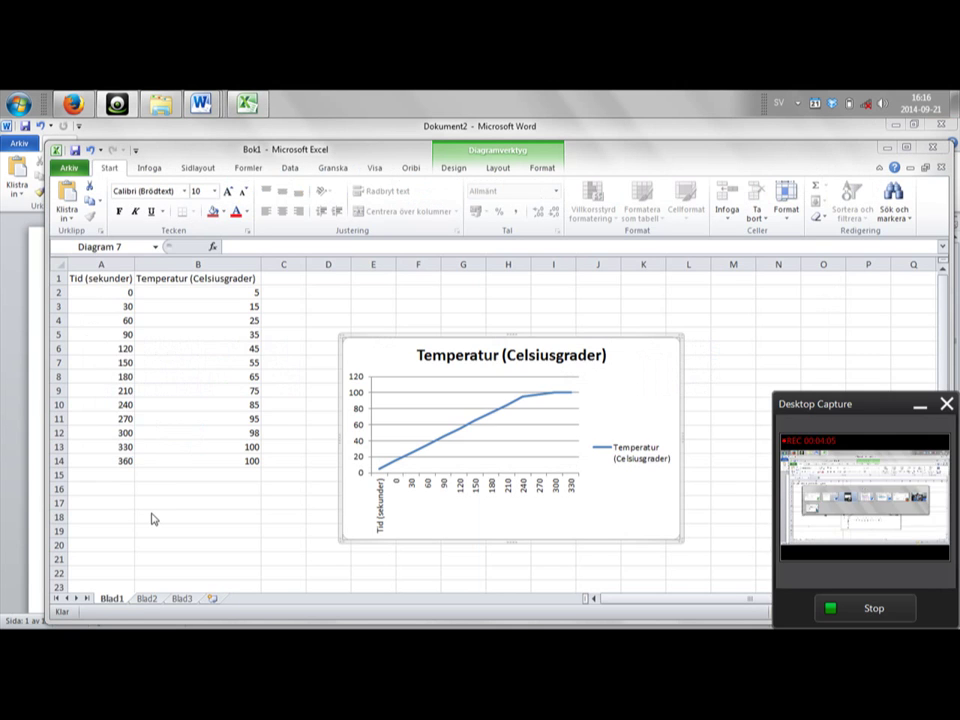